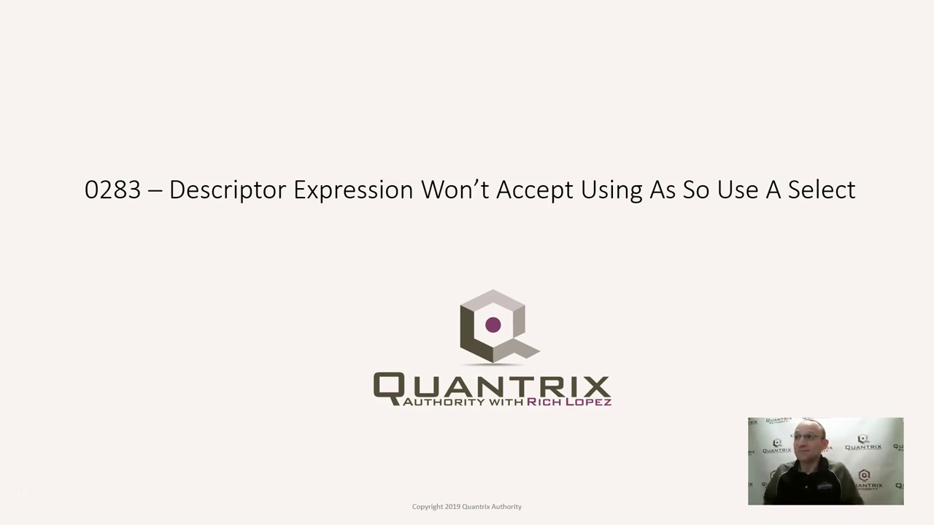
Place the cursor on line 1 of the Formulas pane beneath the Data Import Matrix
click(140, 482)
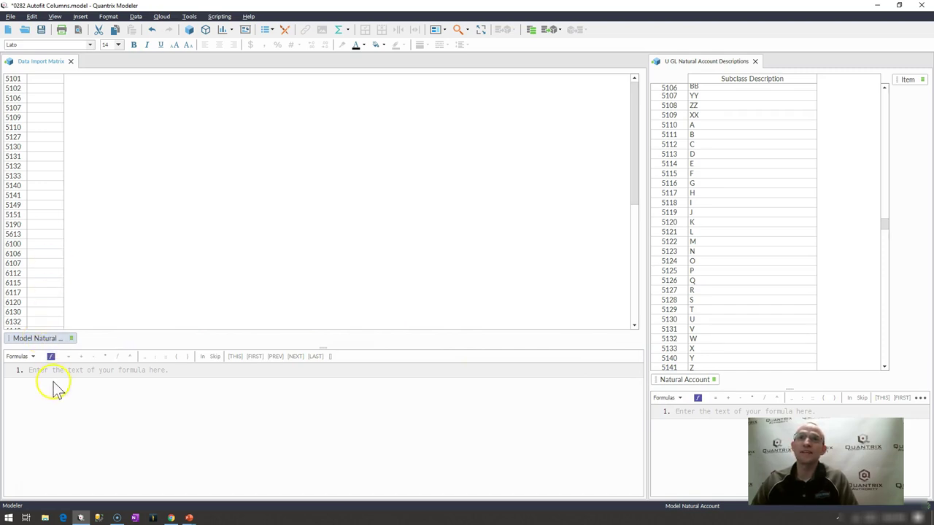
click(51, 377)
Enter the formula :=Subclass Description using Natural Account as Model Natural Account
text(:=)
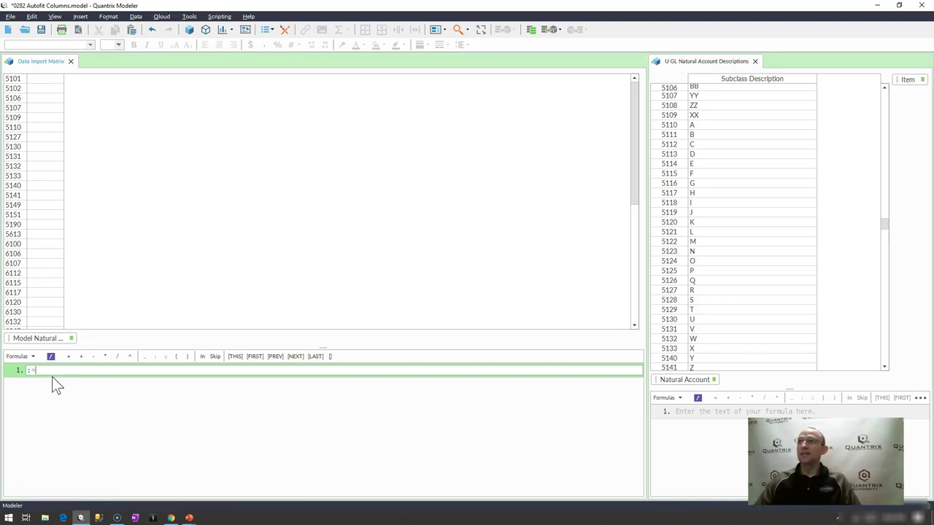
click(747, 81)
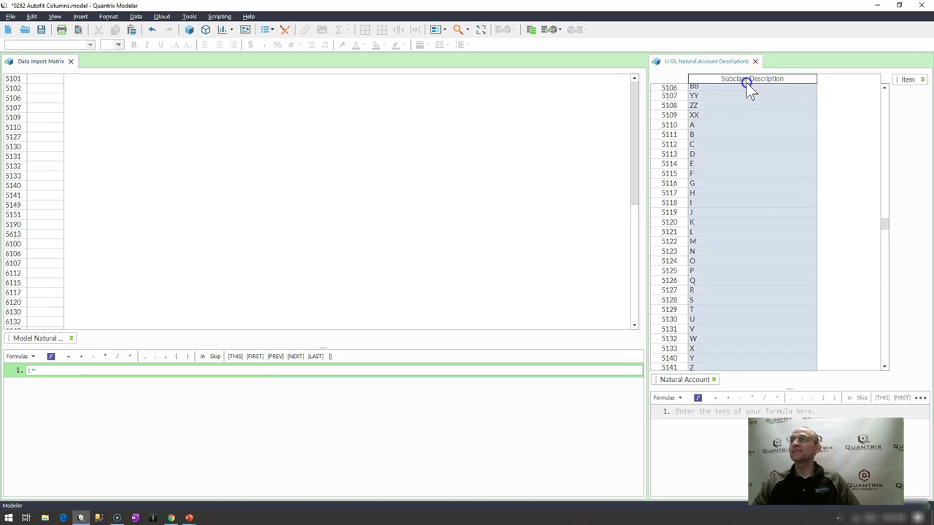
key(Return)
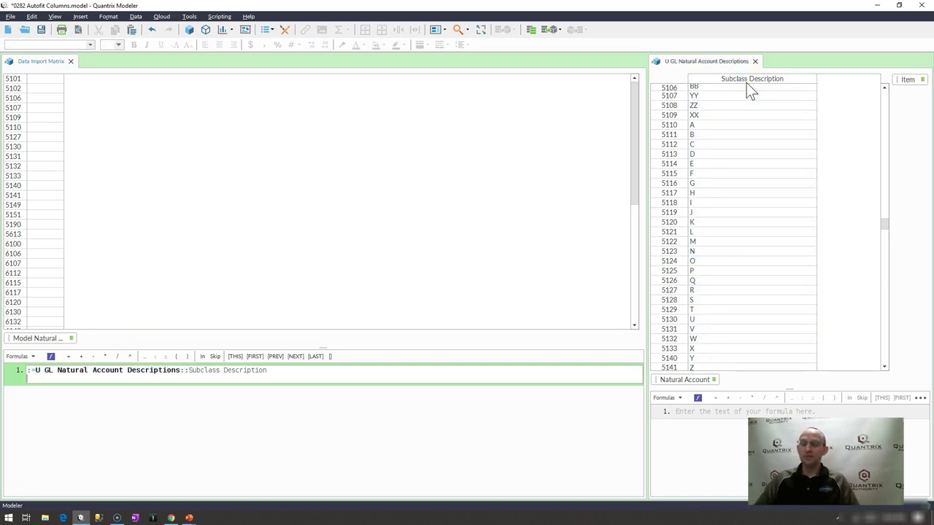
text(using)
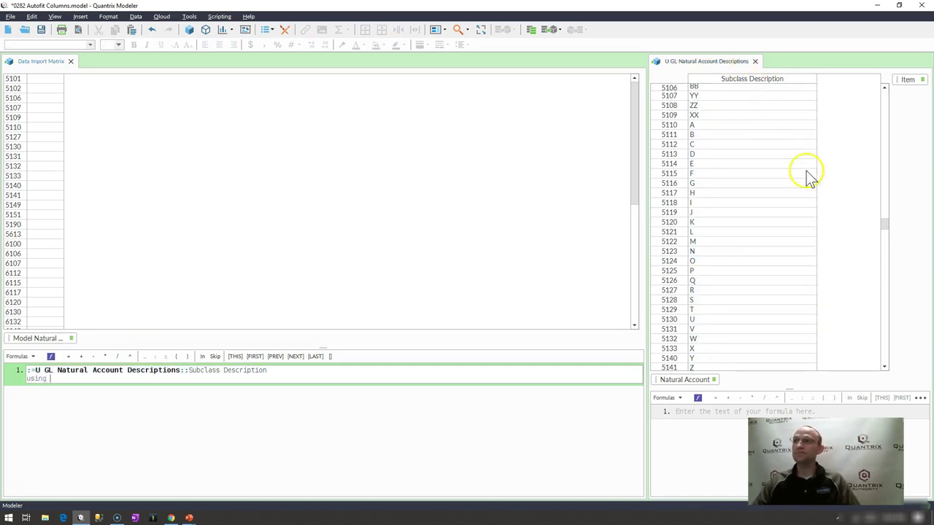
click(686, 381)
text(as)
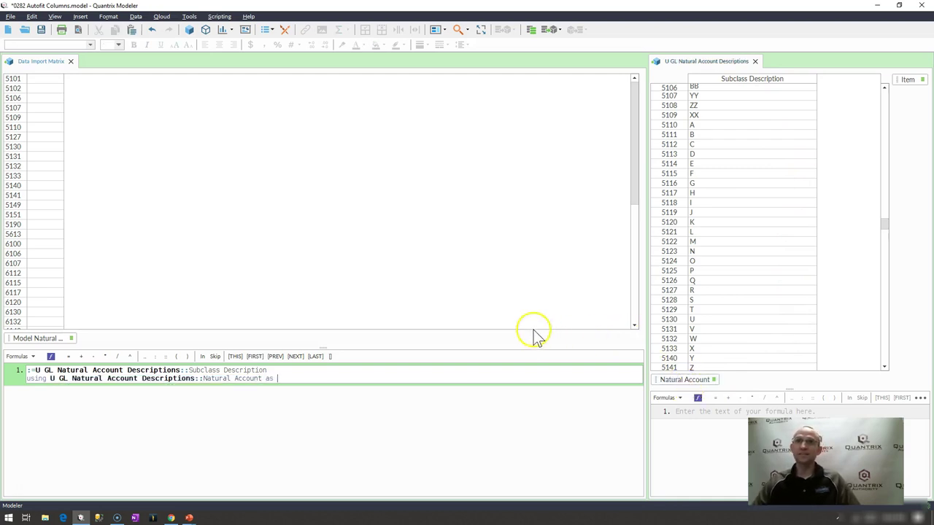
click(18, 340)
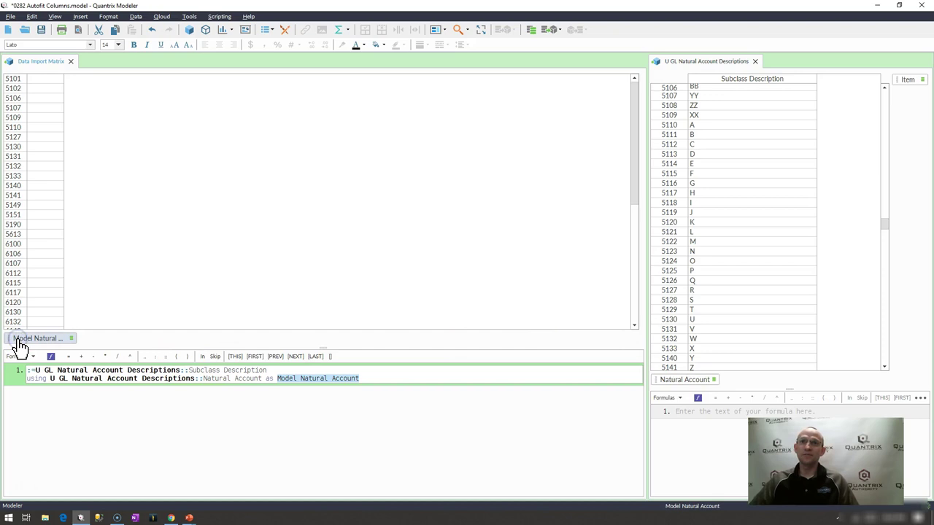
key(Return)
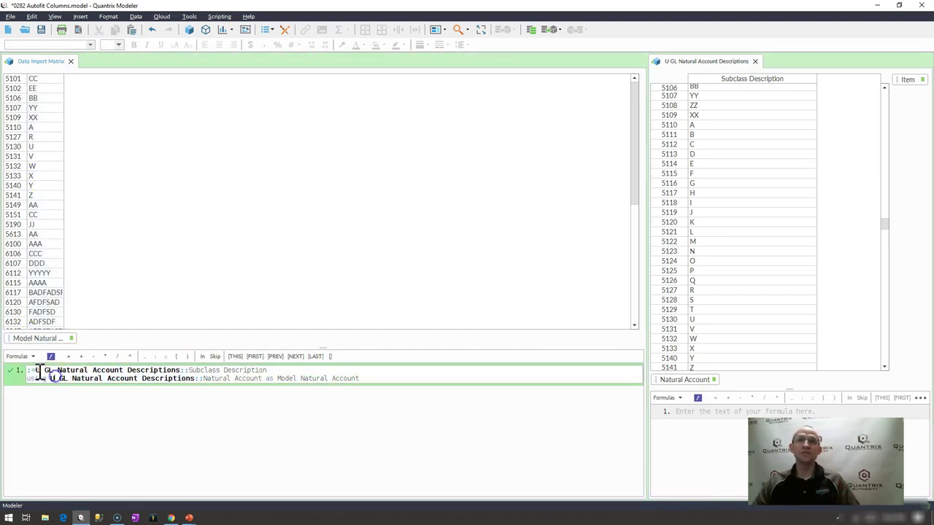
Select the whole two-line lookup formula and comment it out with Ctrl+/
drag(28, 370, 186, 387)
click(380, 377)
key(ctrl+a)
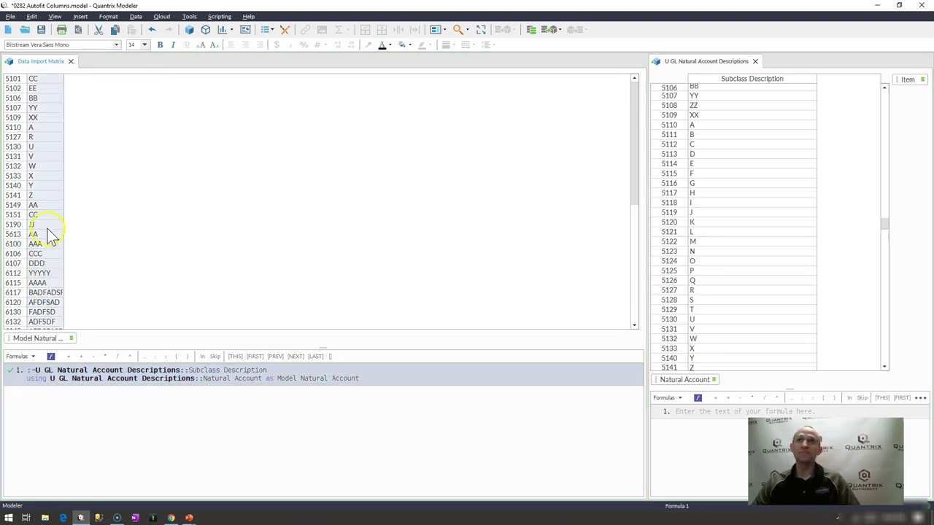
click(31, 372)
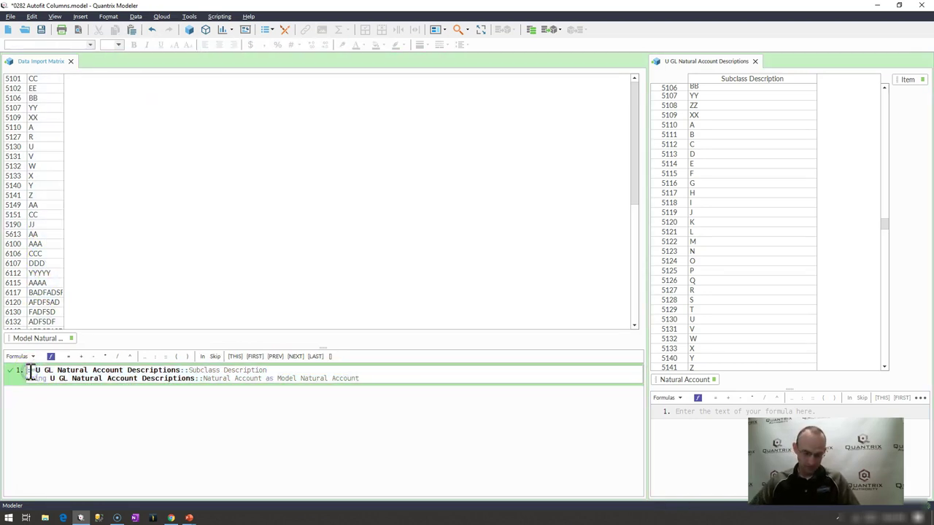
key(ctrl+a)
key(ctrl+c)
key(ctrl+slash)
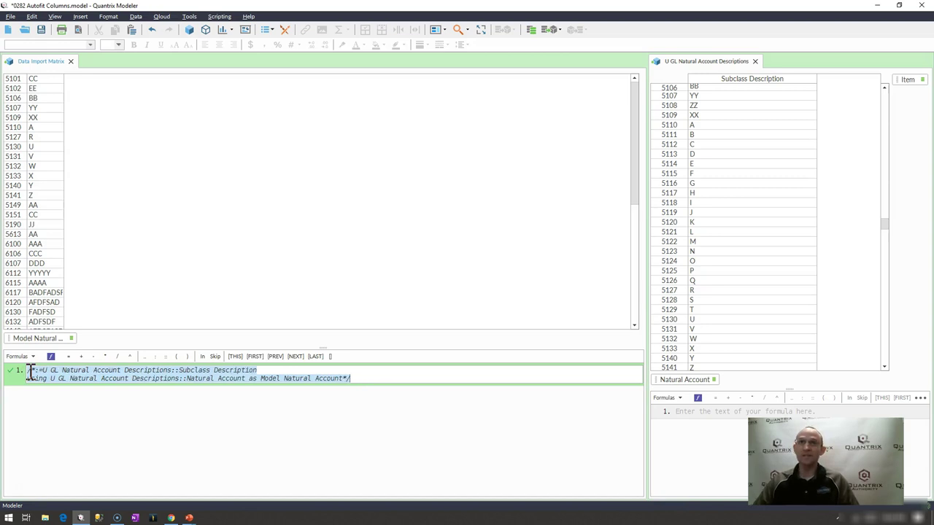
Add a descriptor named Description to Model Natural Account, set to take values from an expression
right_click(21, 340)
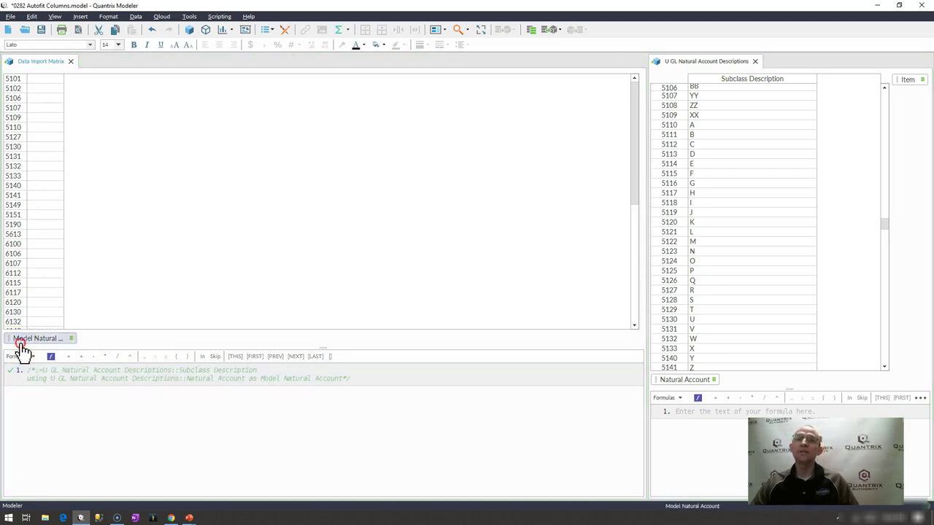
mouse_move(55, 465)
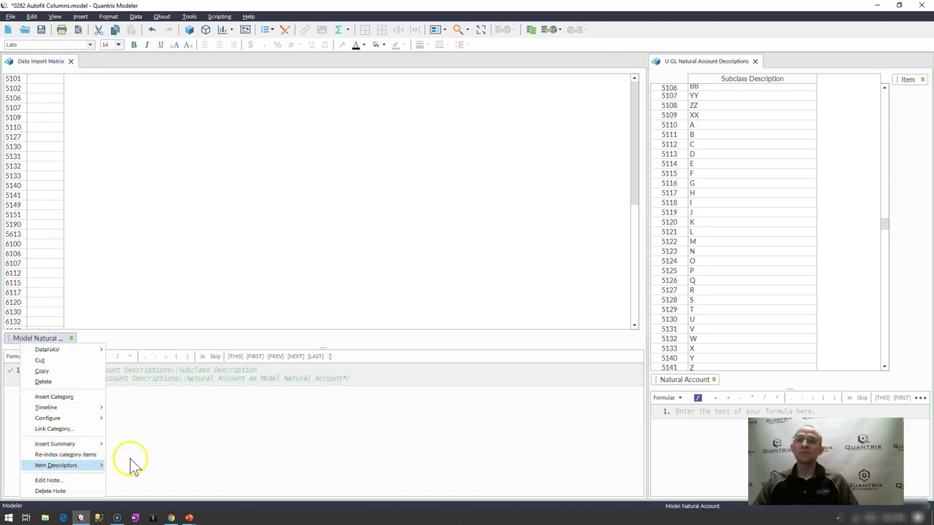
click(128, 467)
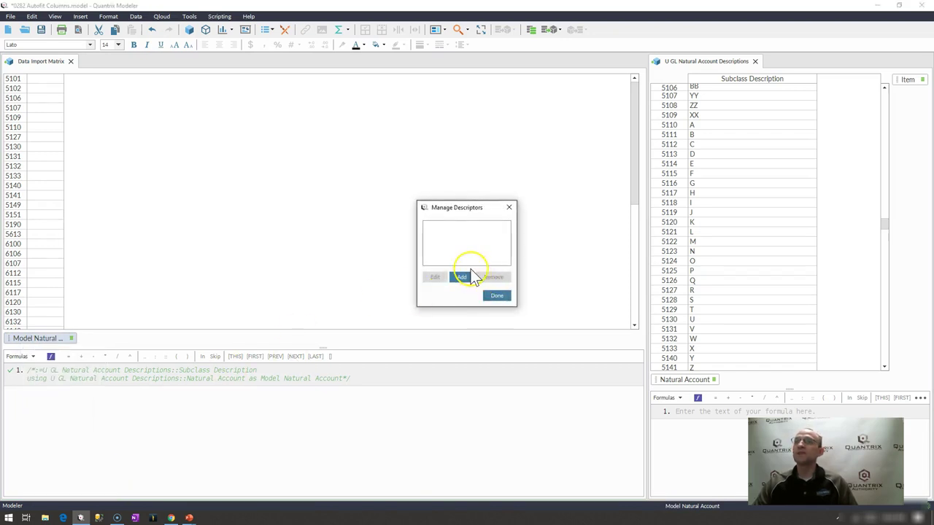
click(464, 280)
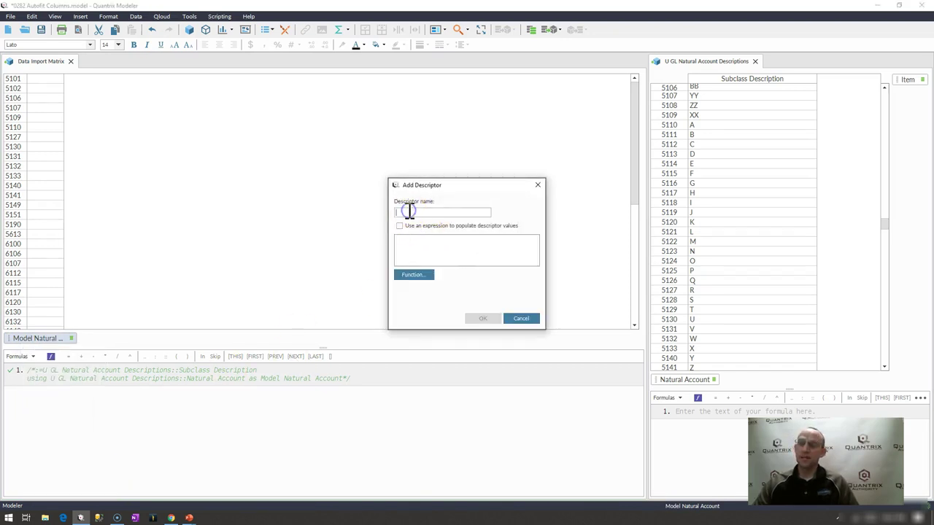
text(d)
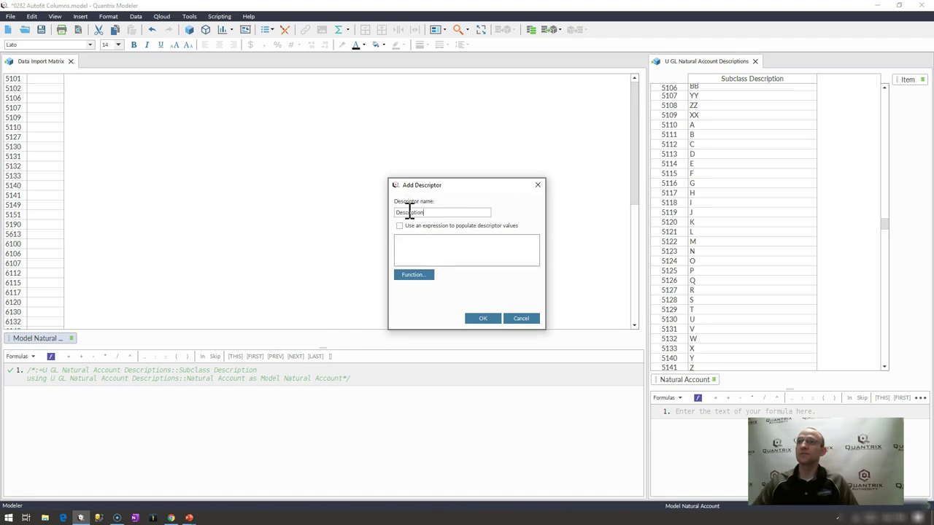
click(399, 228)
Paste the using…as lookup into the Description expression, which is rejected with a USINGWORD error
click(413, 241)
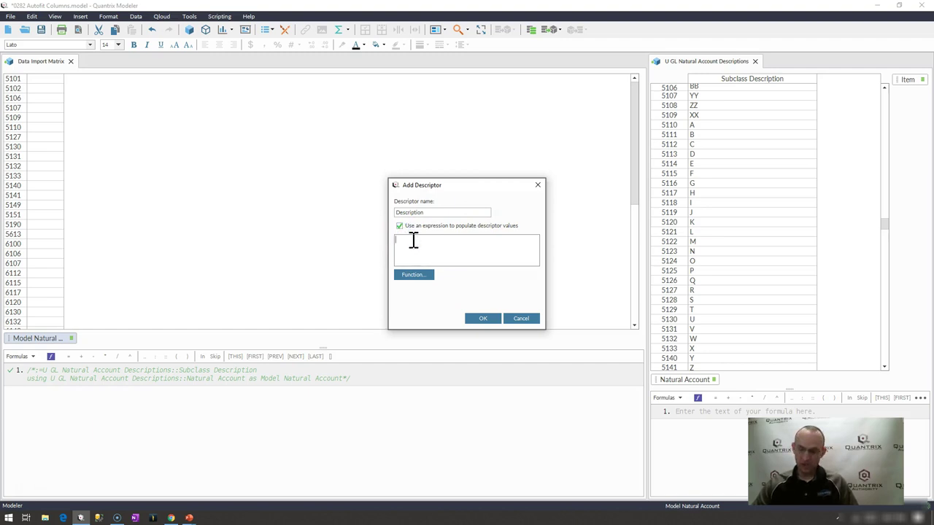
key(ctrl+v)
drag(423, 328, 430, 373)
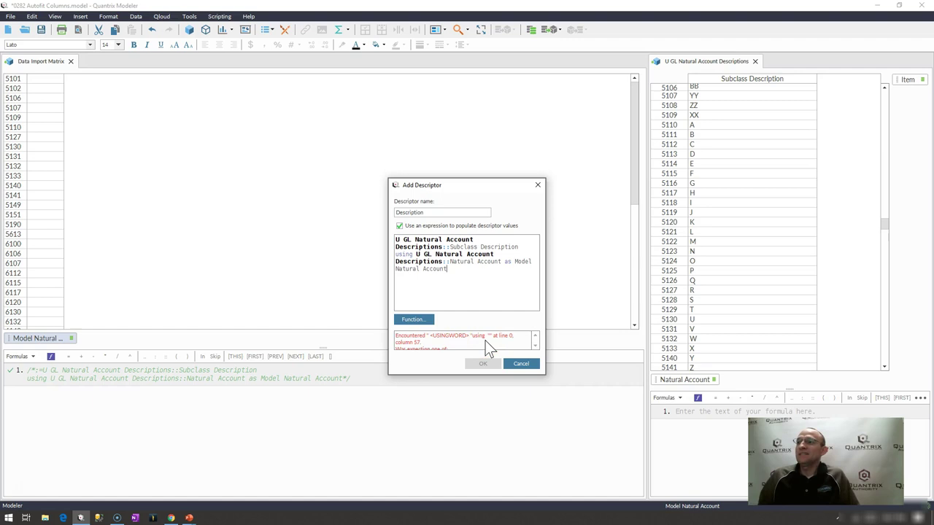
click(477, 368)
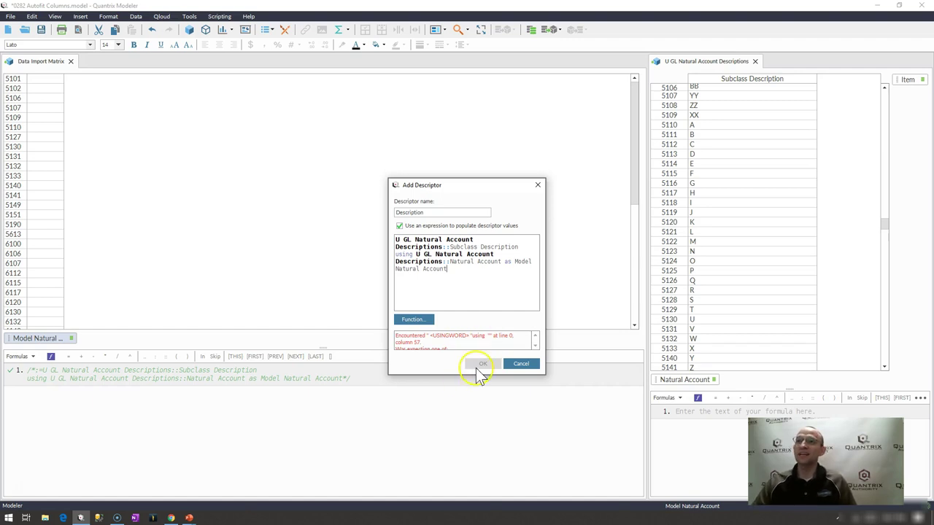
click(518, 260)
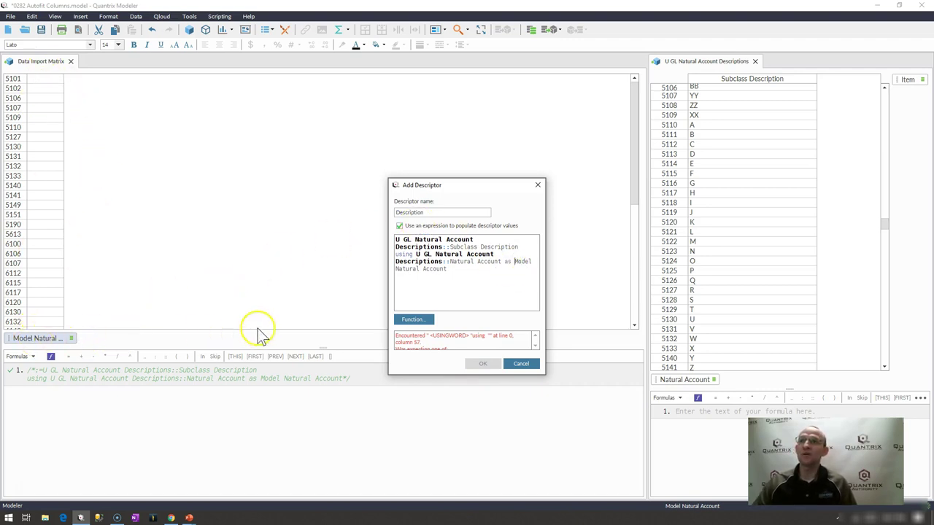
Prefix the expression's target so it reads Data Import Matrix::Model Natural Account
text(Data)
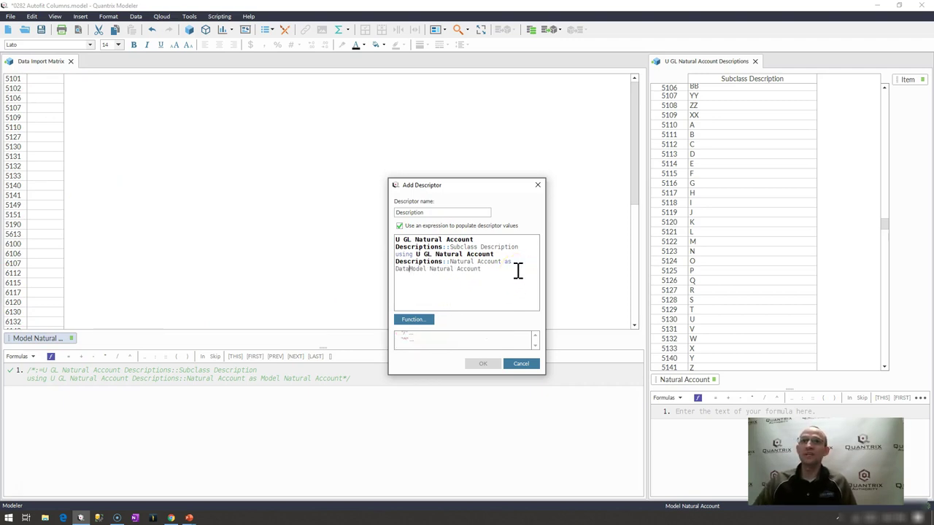
text( Import Matrix::)
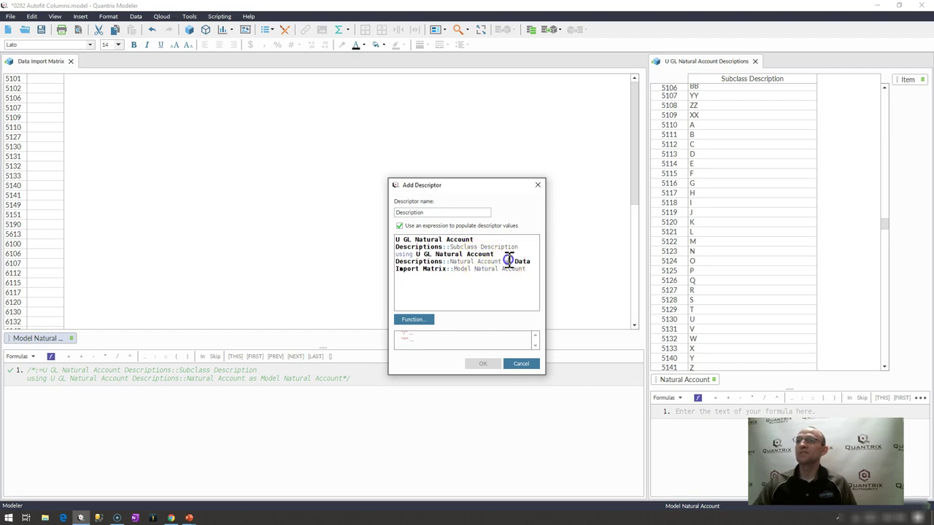
click(473, 292)
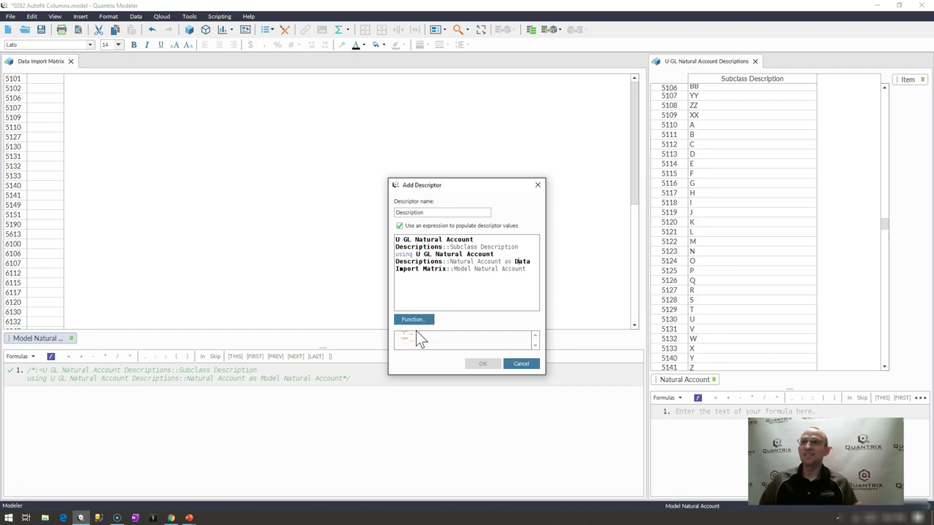
click(427, 280)
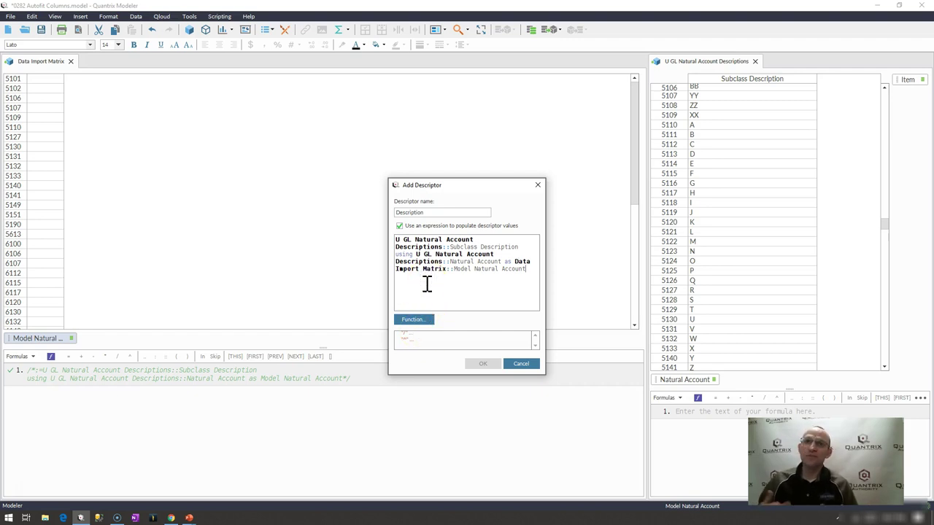
click(426, 257)
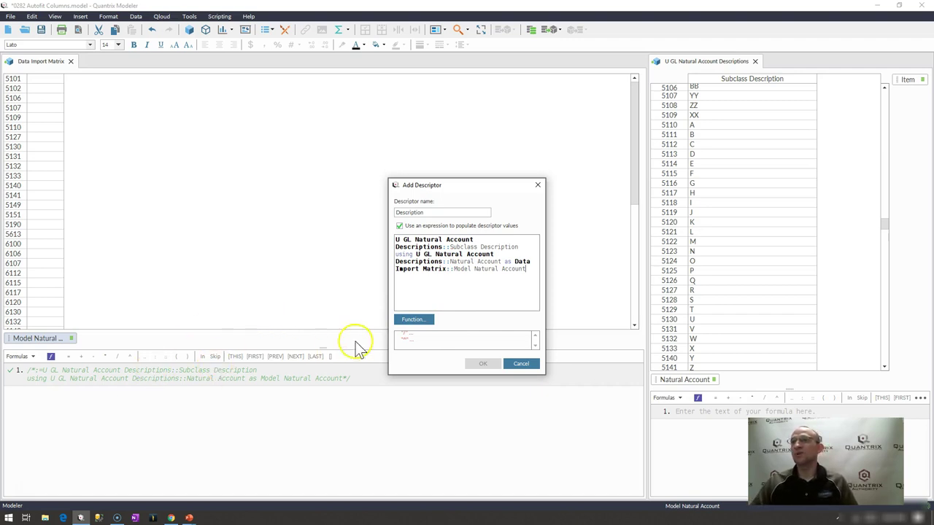
click(474, 280)
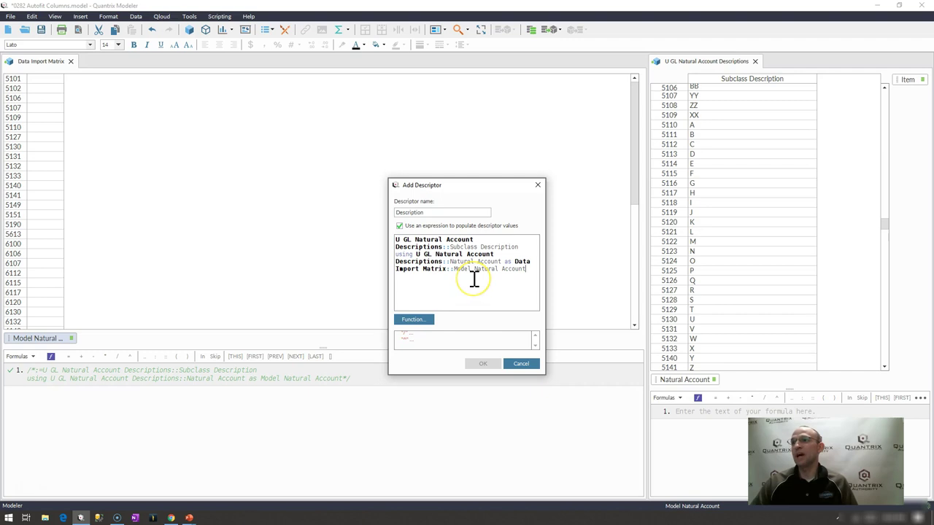
click(500, 315)
click(472, 284)
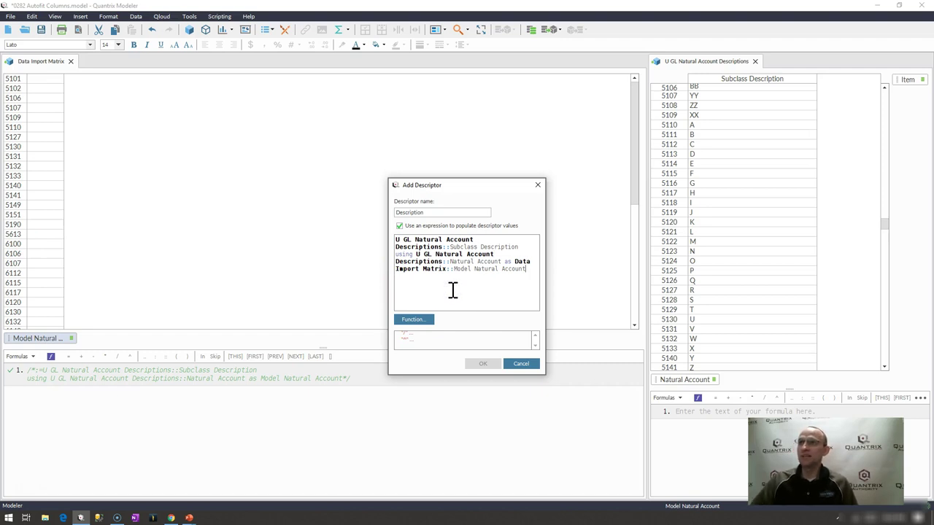
Close the comment and begin select() returning U GL Natural Account Descriptions::Subclass Description
text(*/)
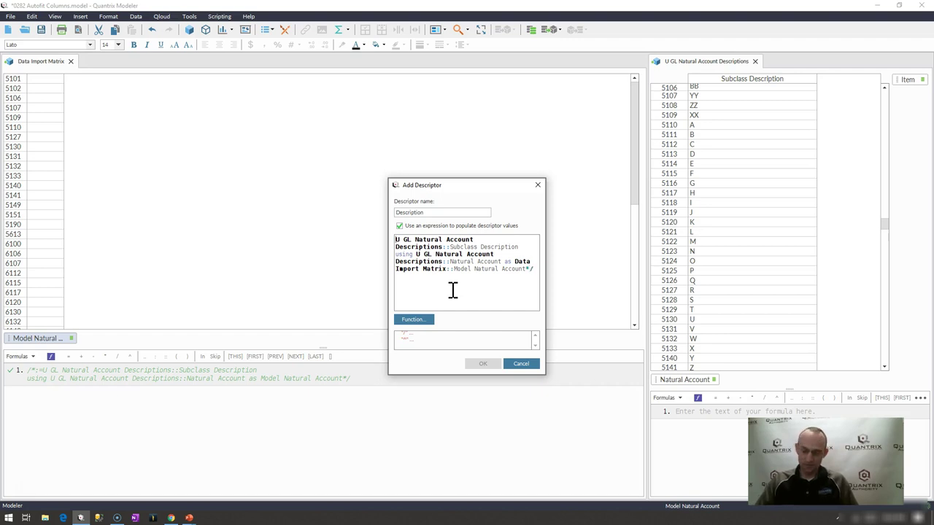
text(/*)
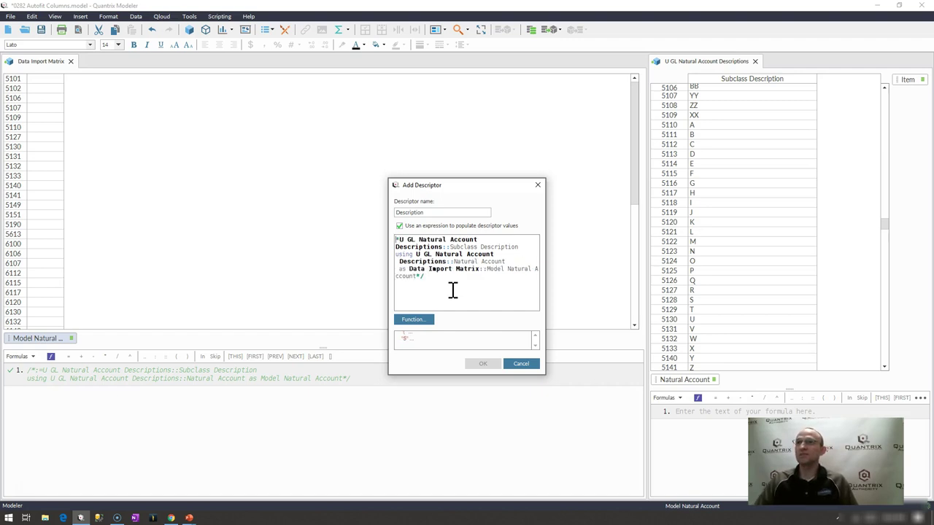
text(/*)
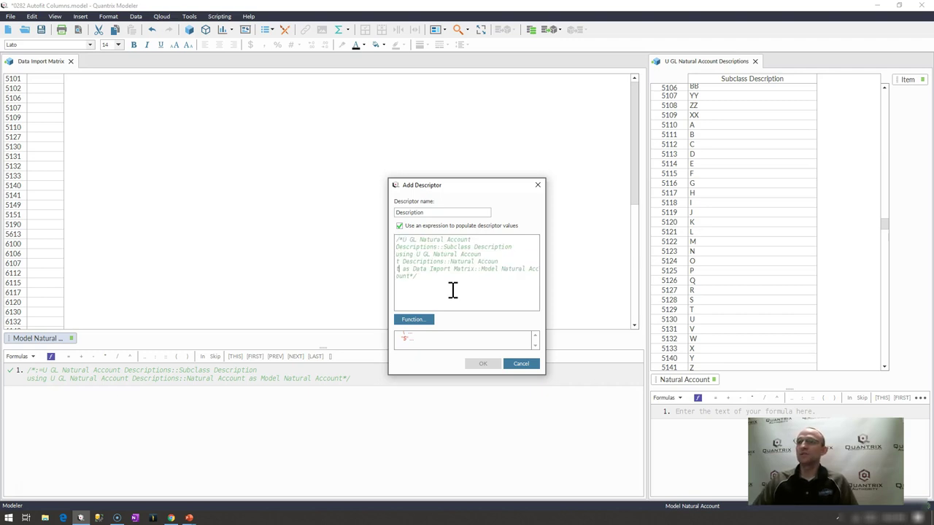
text( select()
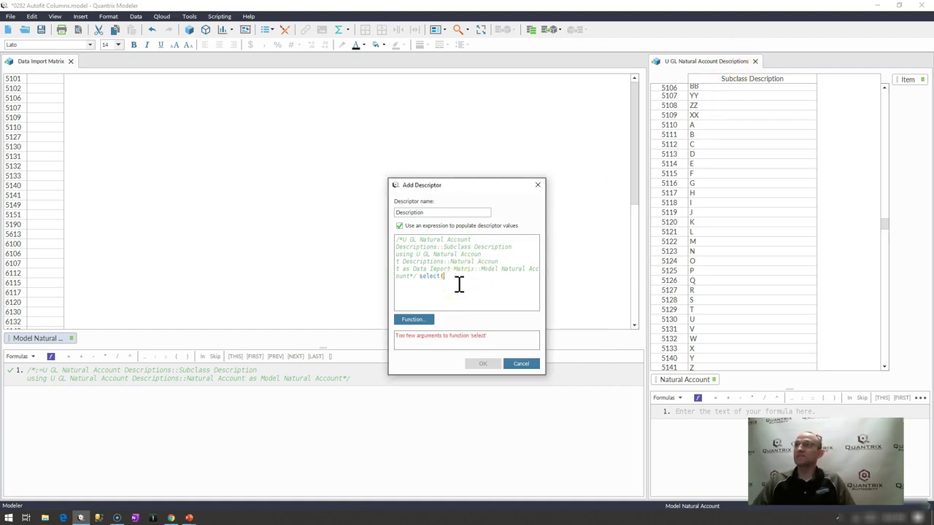
text(u gl)
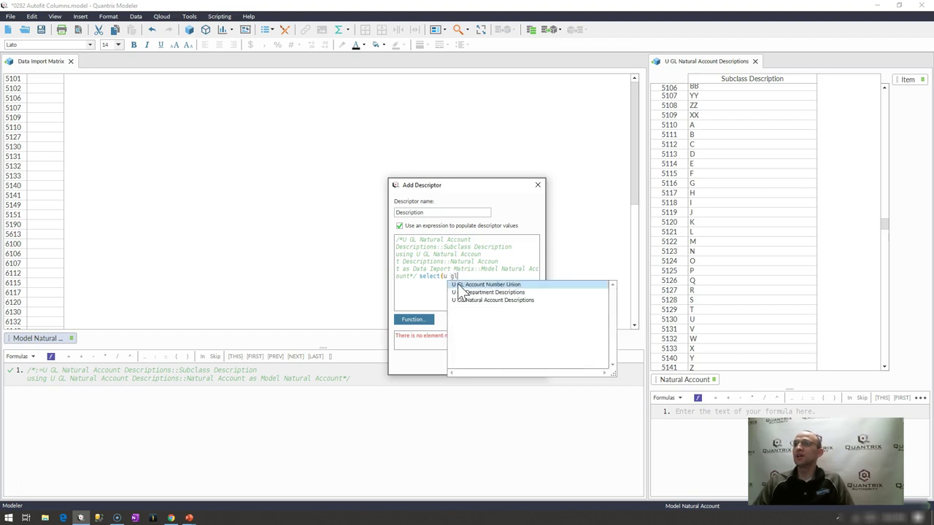
key(Down)
key(Down)
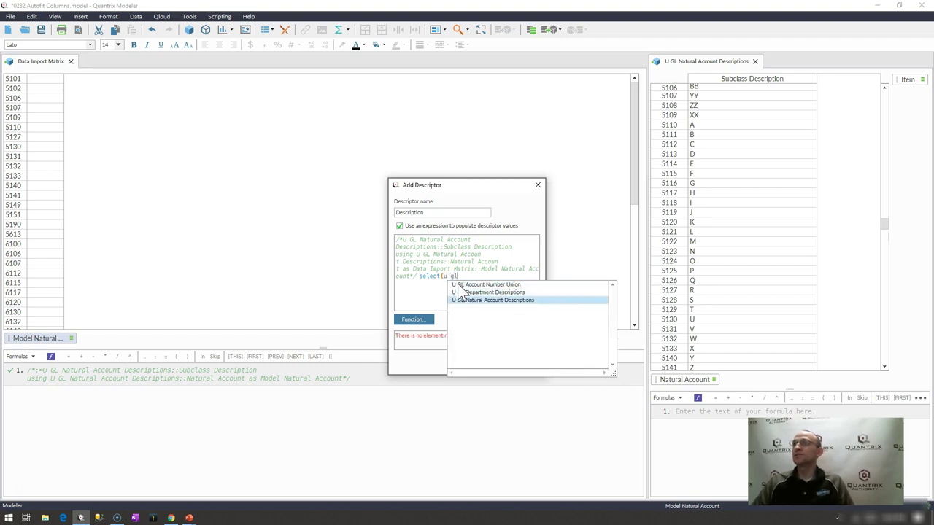
key(Return)
text(::su)
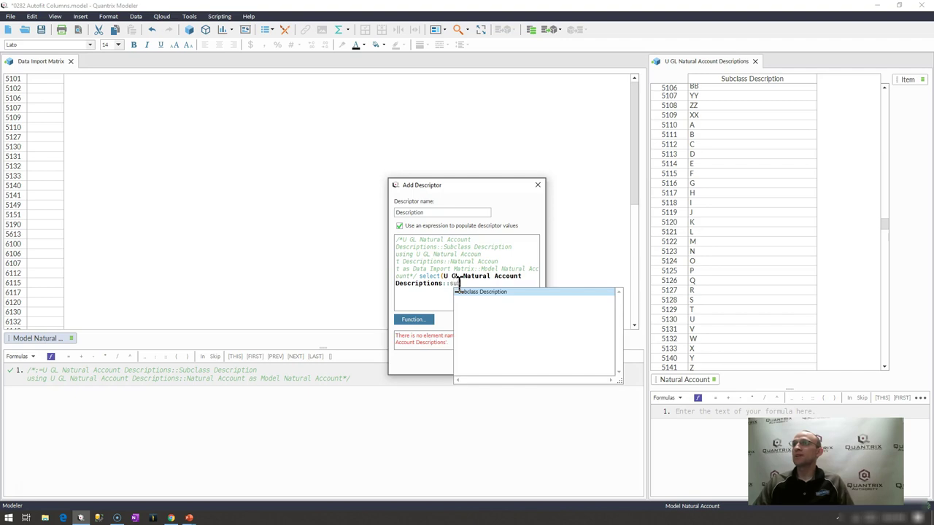
key(Return)
text(, )
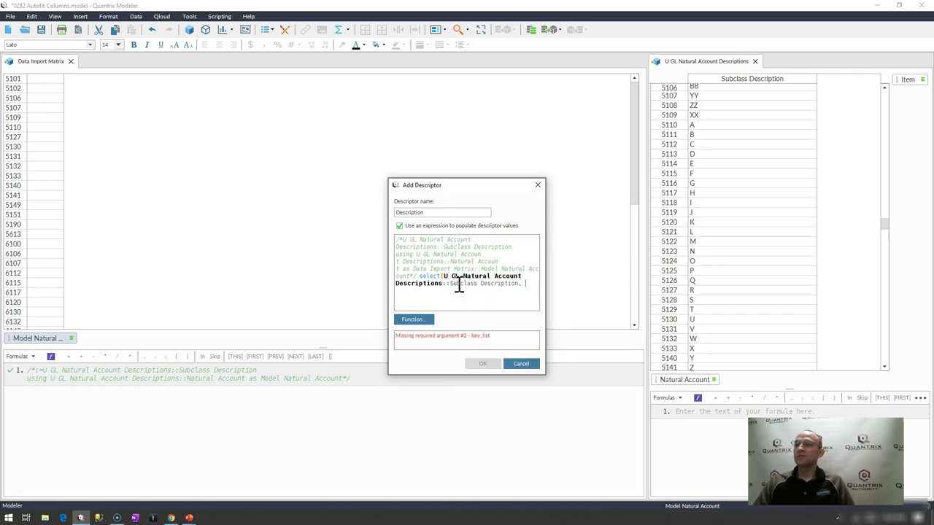
text(@)
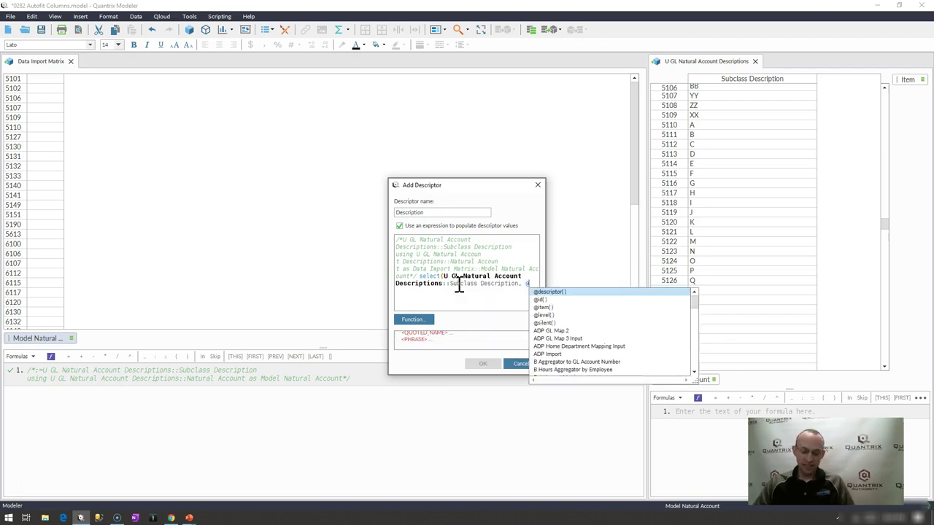
text(u gl)
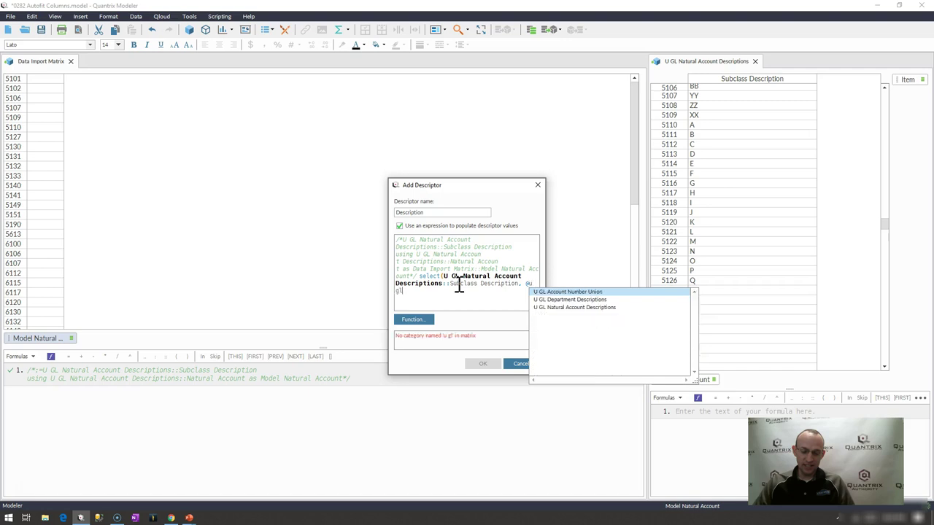
key(Down)
key(Down)
key(Return)
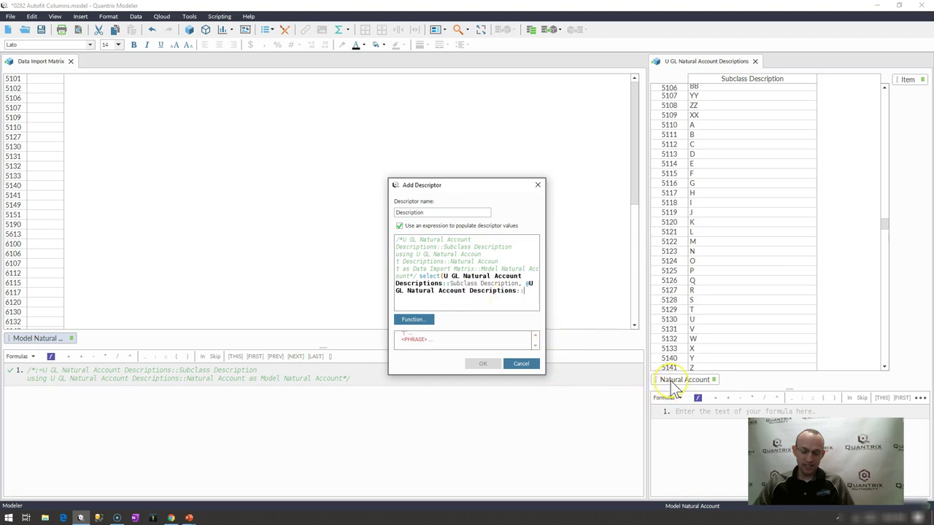
text(na)
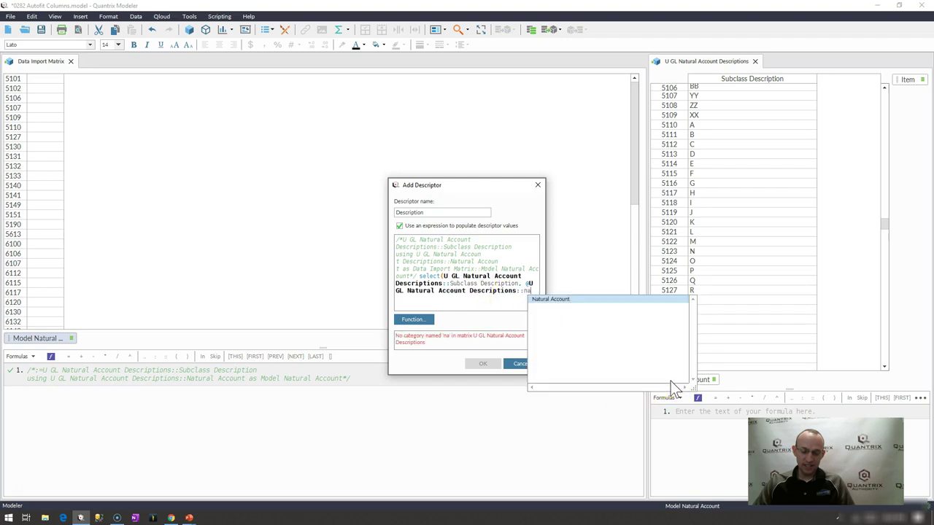
key(Return)
text(, )
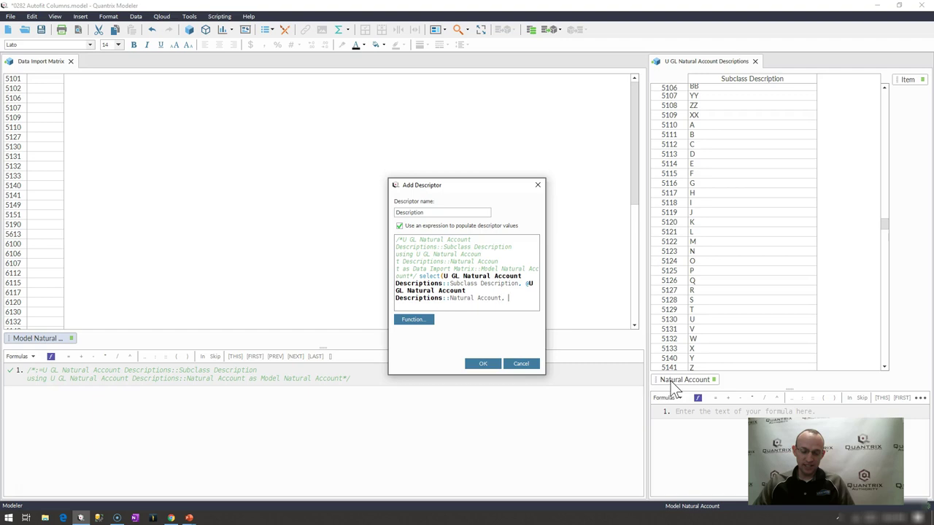
text(@)
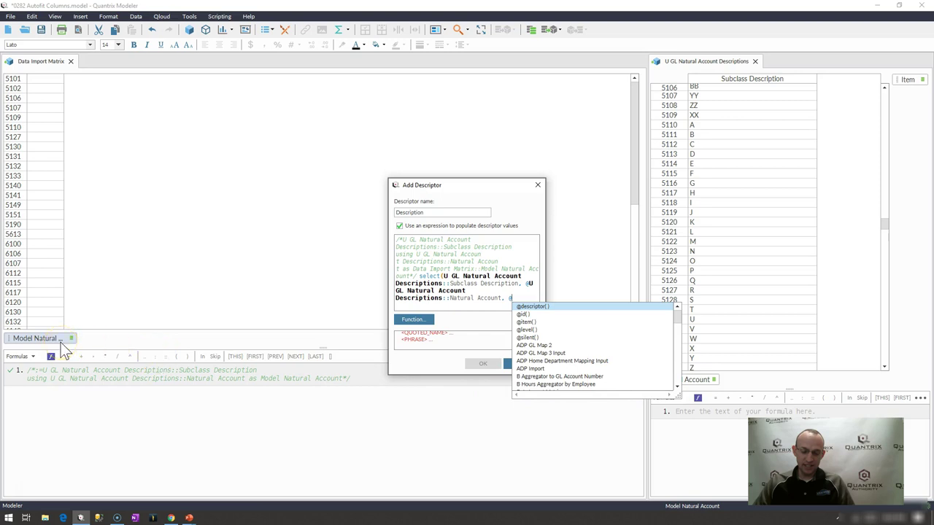
text(dat)
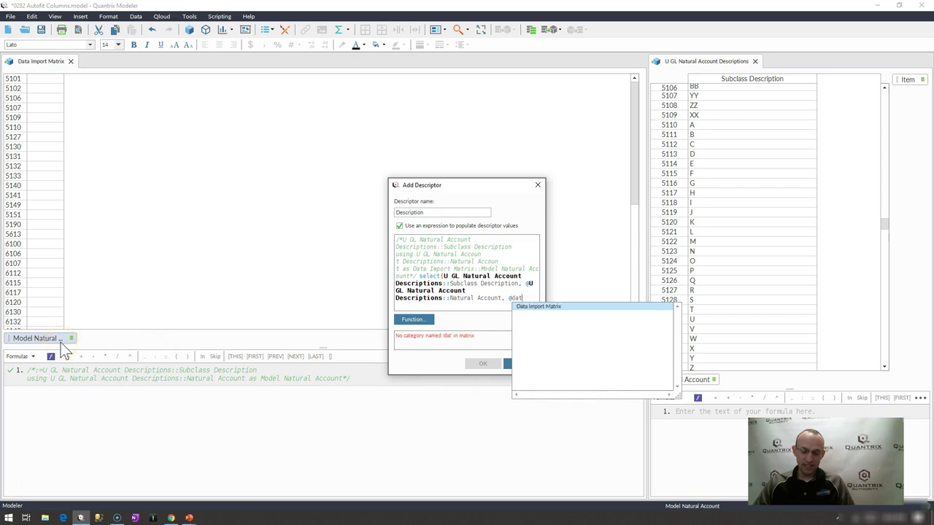
key(Return)
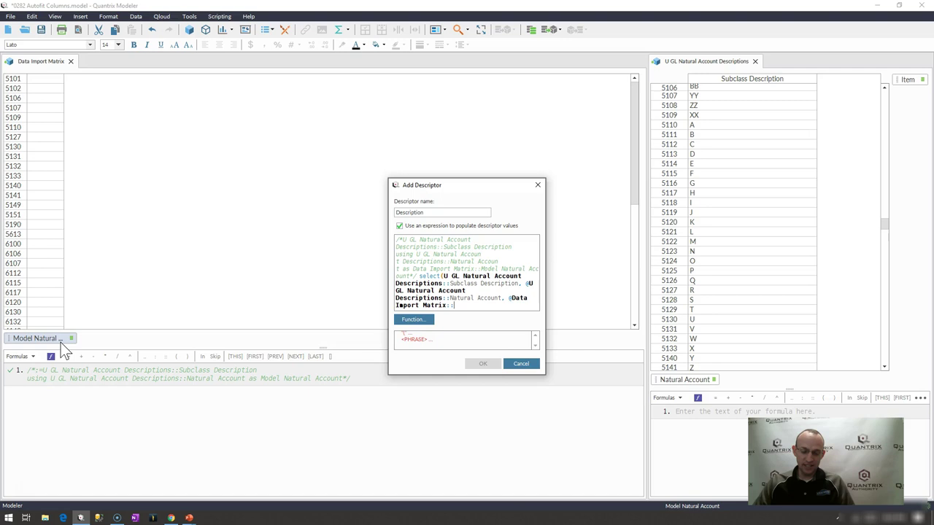
text(mod)
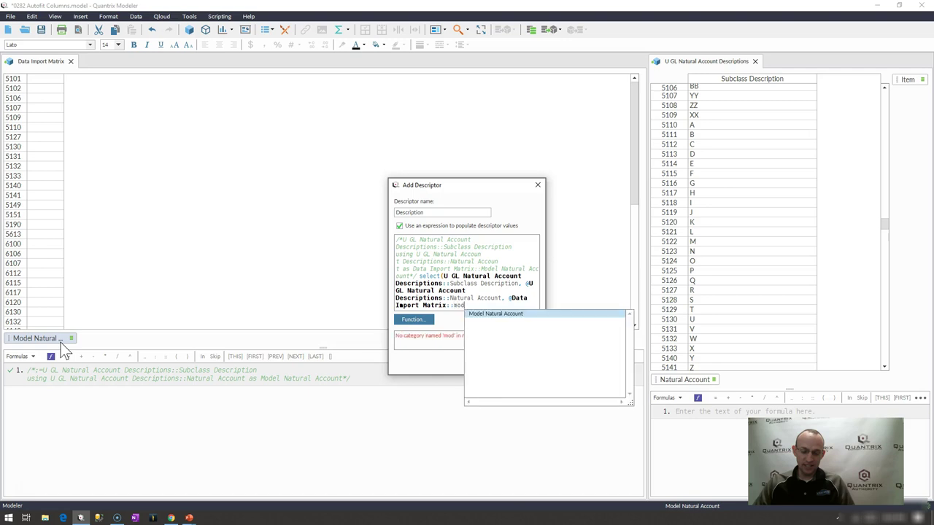
key(Return)
text())
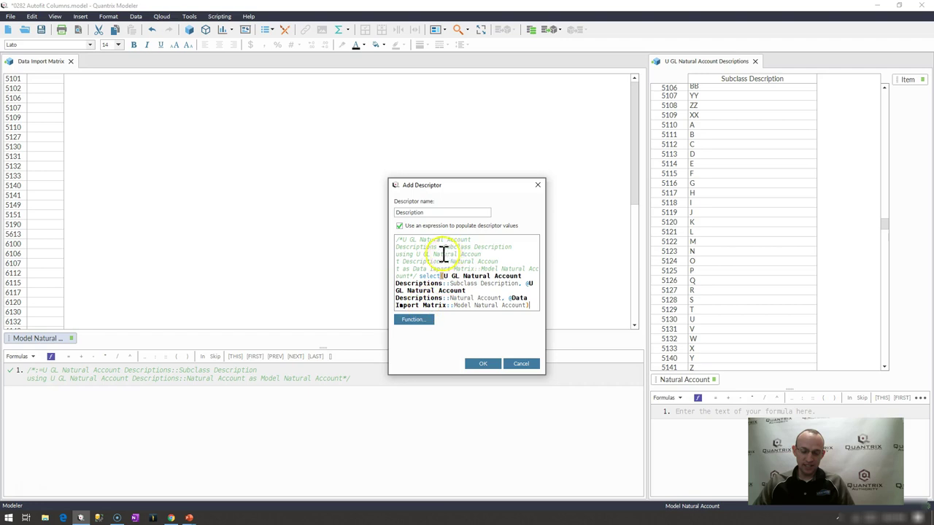
Save the Description descriptor, then reopen it for editing from Manage Descriptors
click(481, 364)
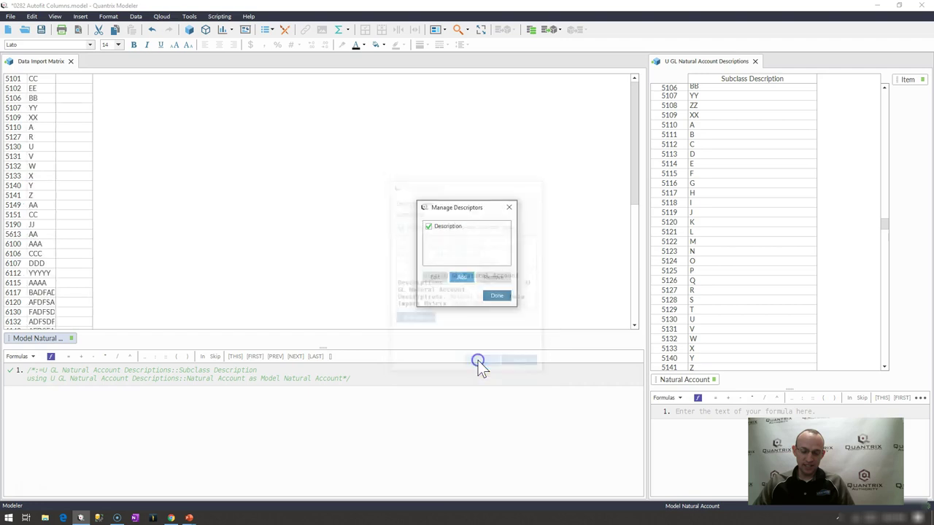
click(497, 296)
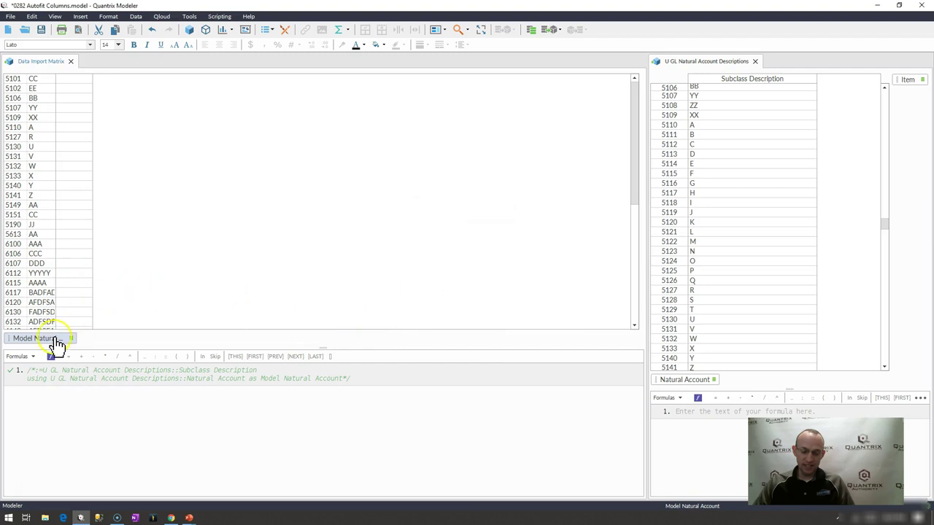
right_click(48, 337)
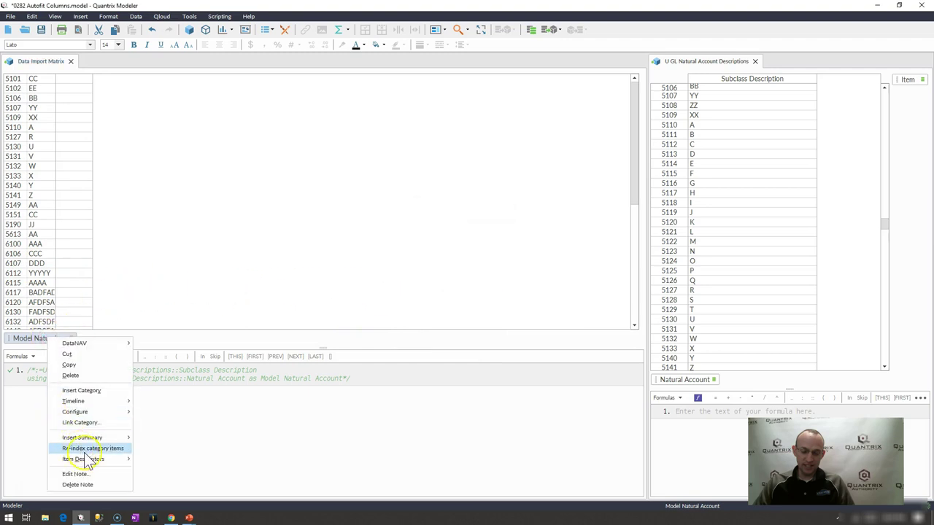
mouse_move(84, 459)
click(147, 476)
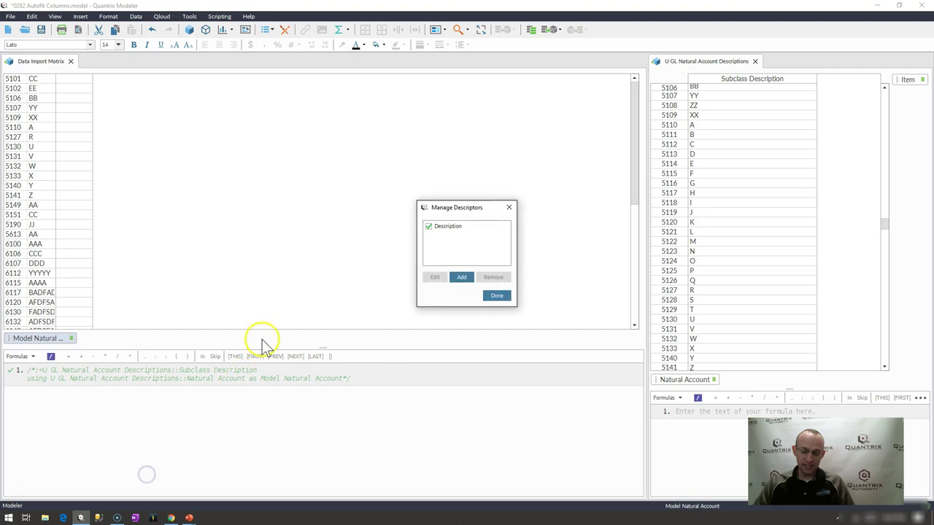
click(446, 228)
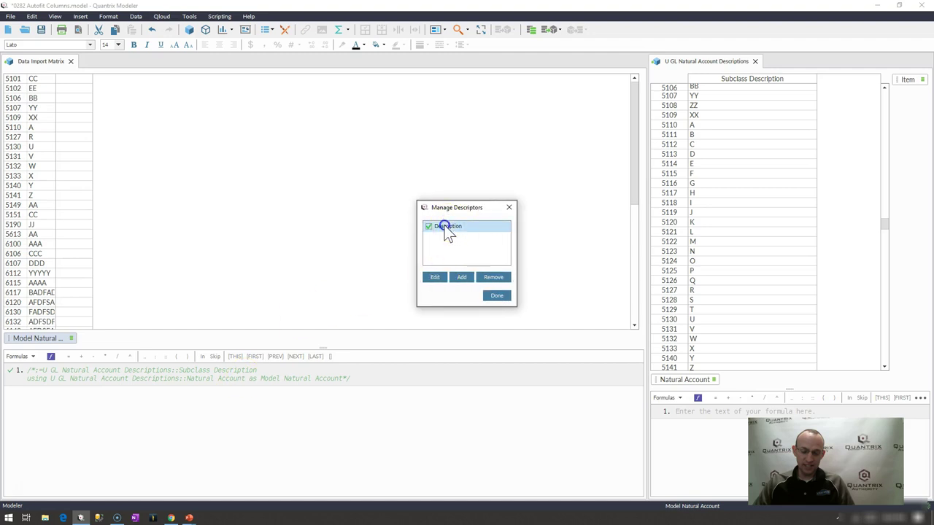
click(439, 277)
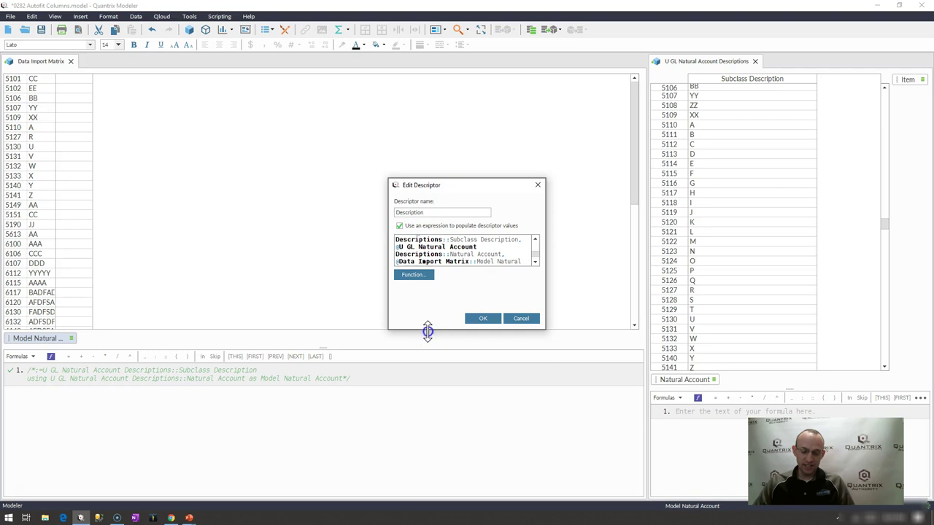
Enlarge the Edit Descriptor dialog to review the full select() expression, then accept it unchanged
drag(426, 329, 419, 405)
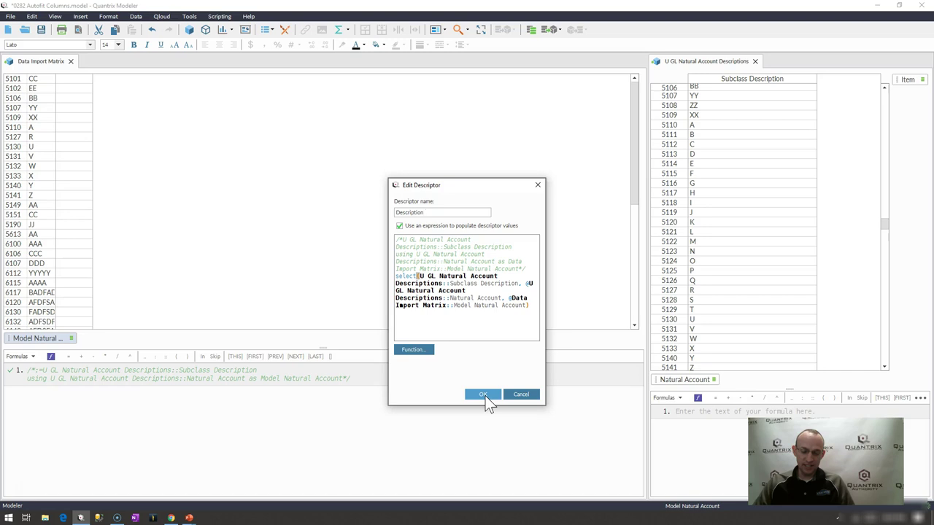
click(485, 395)
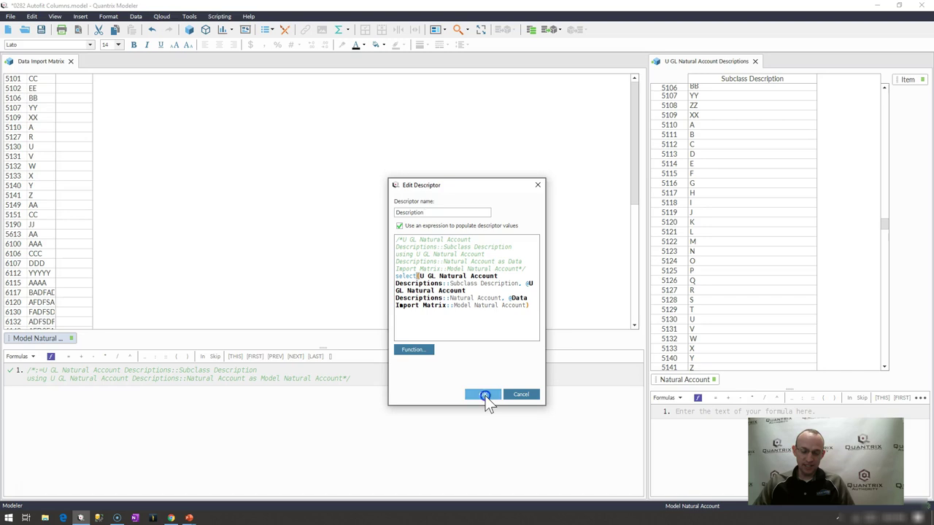